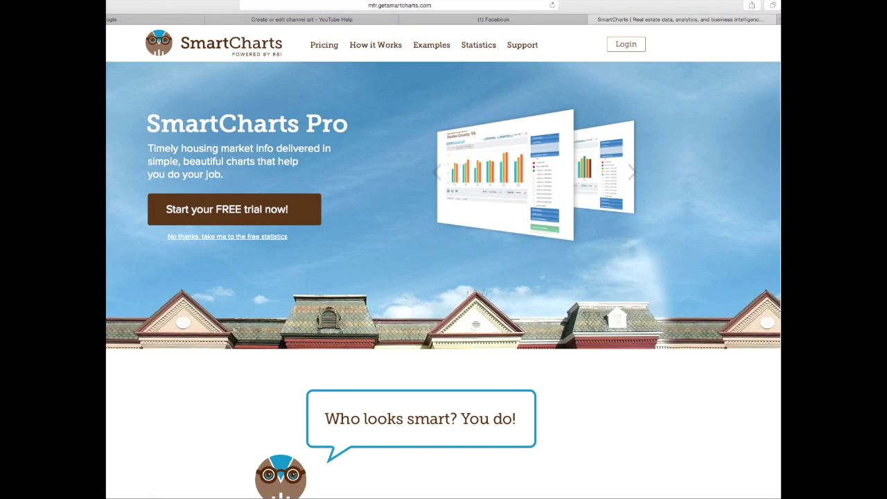
Step: Log in to SmartCharts with the username and password, declining Safari's offer to save the password
click(622, 47)
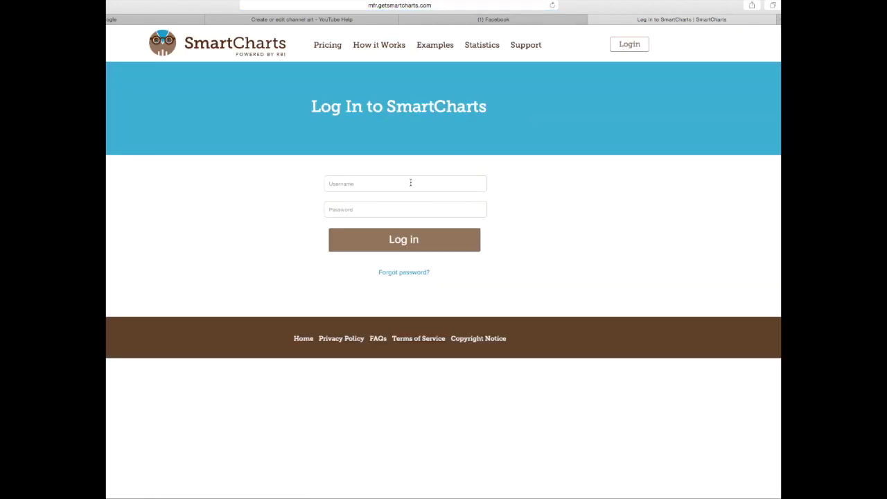
click(404, 185)
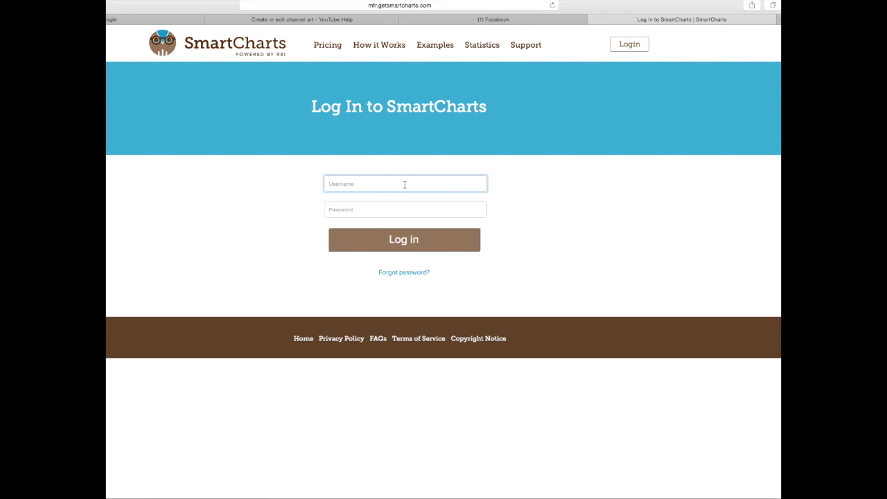
text(BasicUser)
click(392, 213)
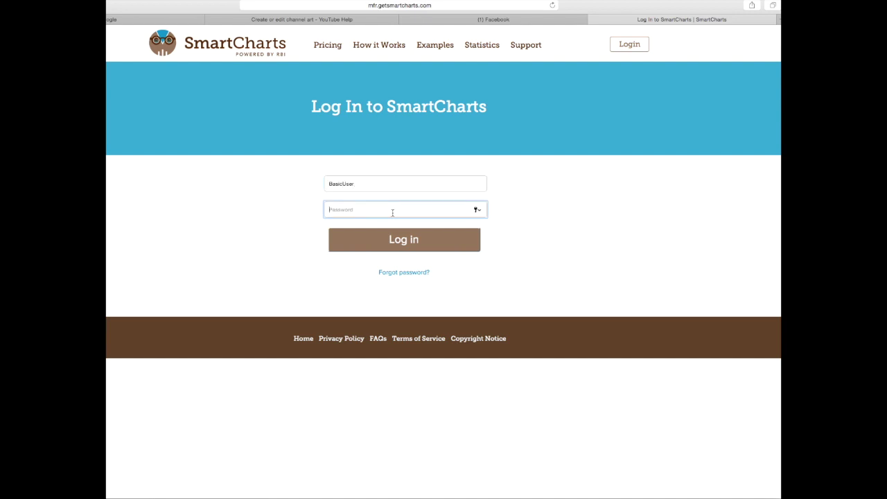
click(398, 246)
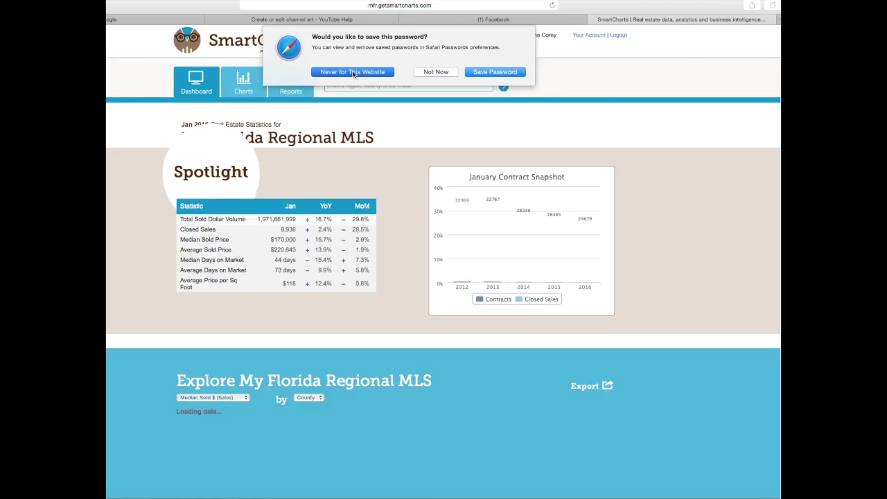
click(352, 72)
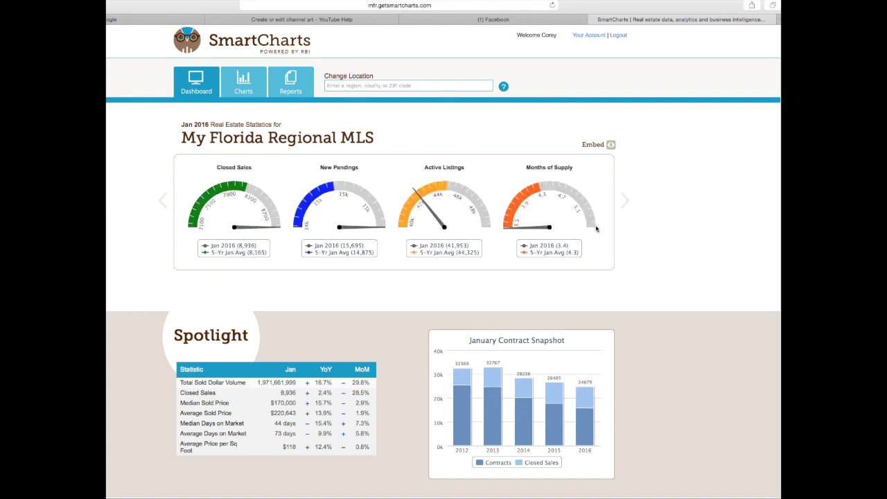
Step: Show the New Listings and median price gauges, then review the Explore table and return to top
click(623, 204)
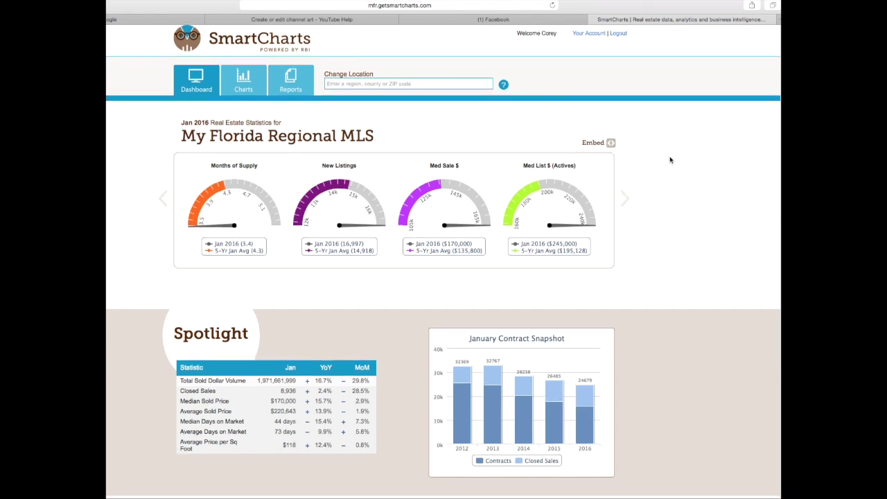
scroll(670, 160, down, 2)
scroll(670, 160, down, 1)
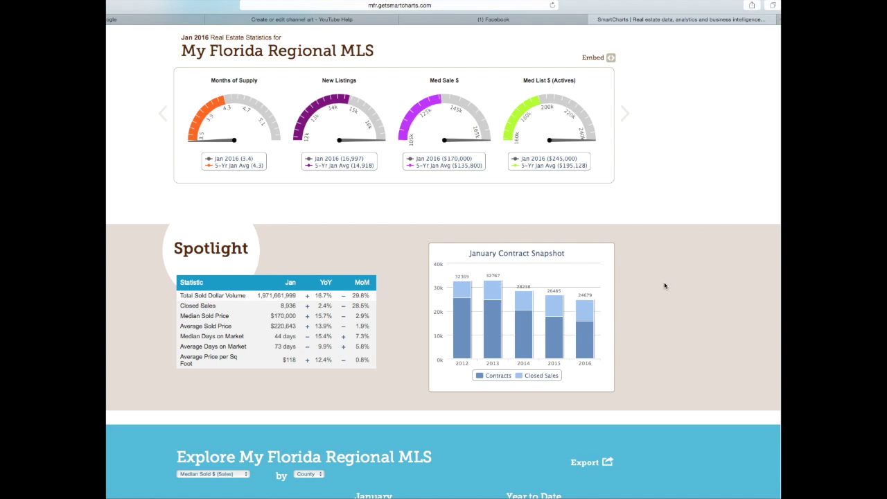
scroll(669, 283, down, 2)
scroll(658, 287, down, 5)
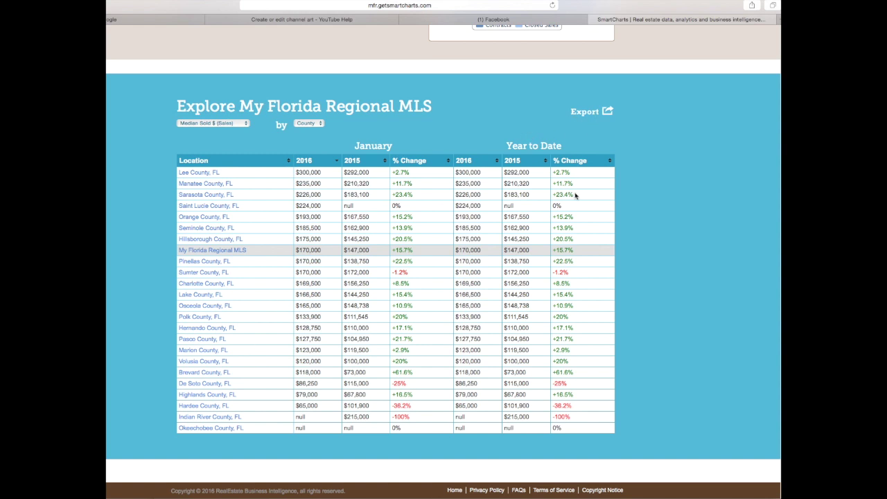
scroll(573, 197, up, 2)
scroll(573, 196, up, 2)
scroll(574, 197, up, 3)
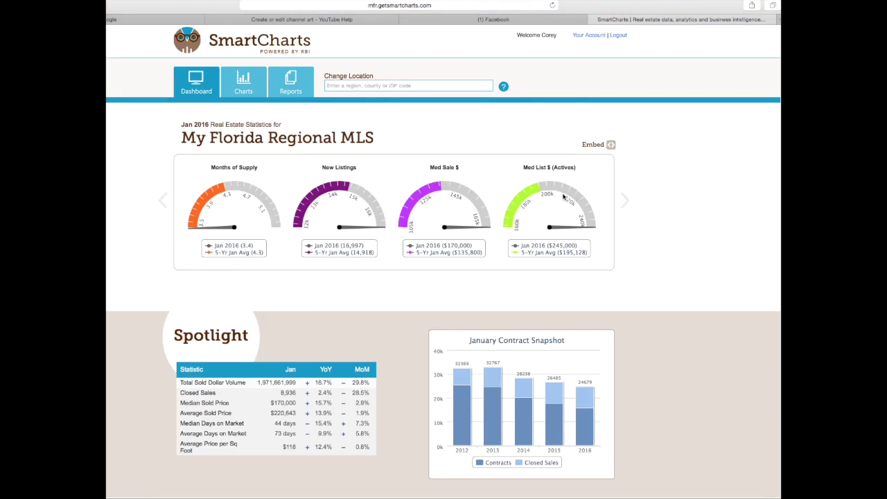
Step: In Charts, select the Days On Market category with the Avg DOM (Solds) measure
click(240, 84)
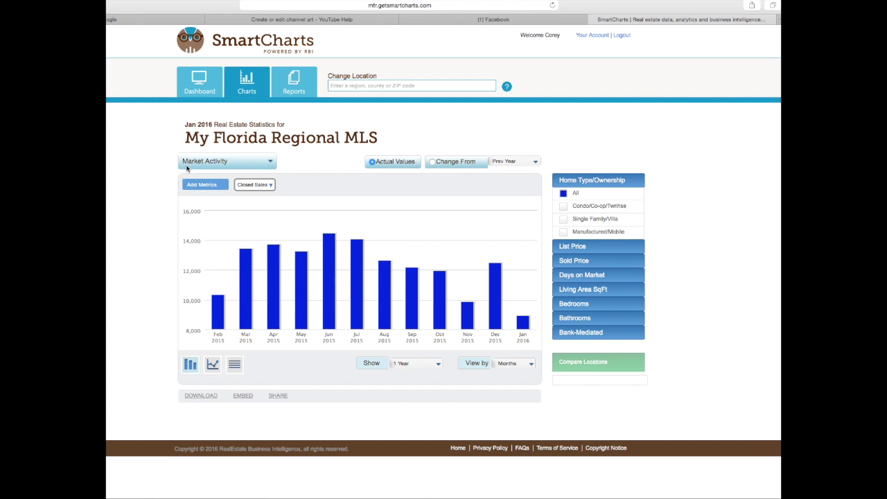
click(238, 166)
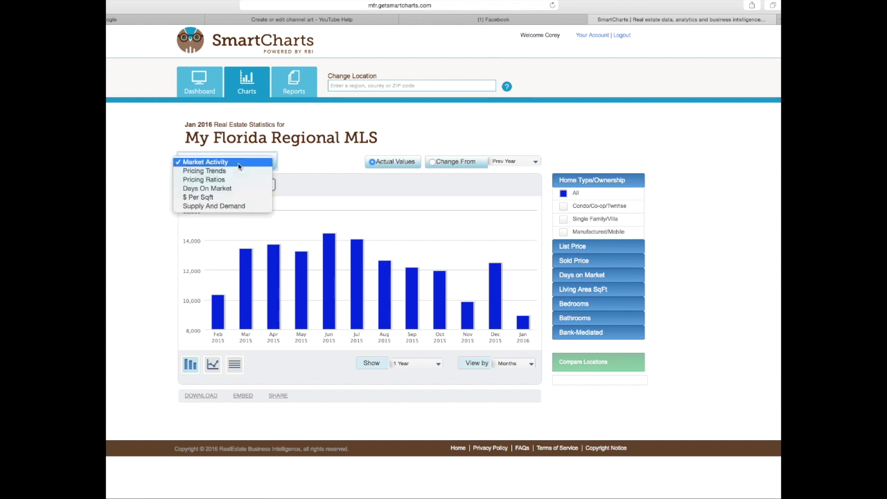
click(221, 188)
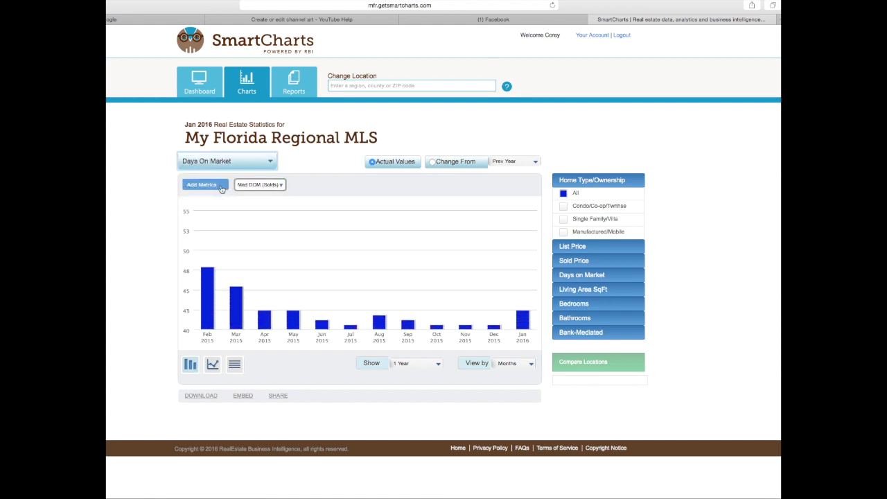
click(258, 185)
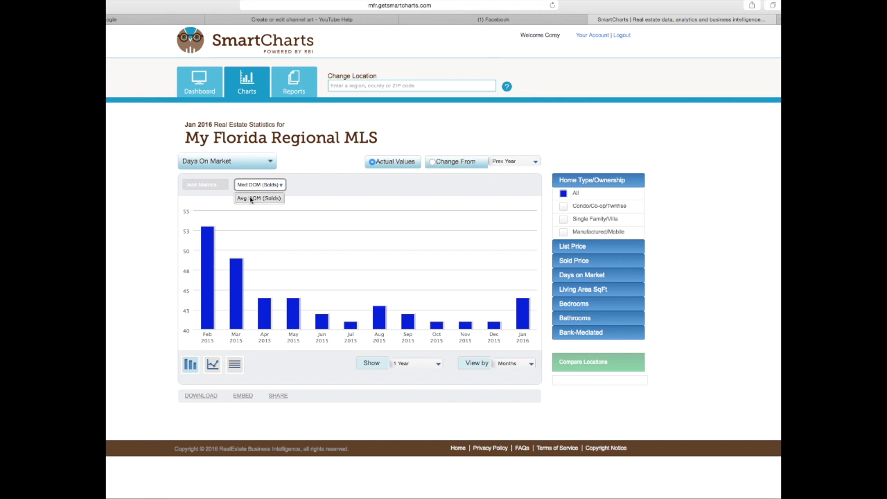
click(251, 199)
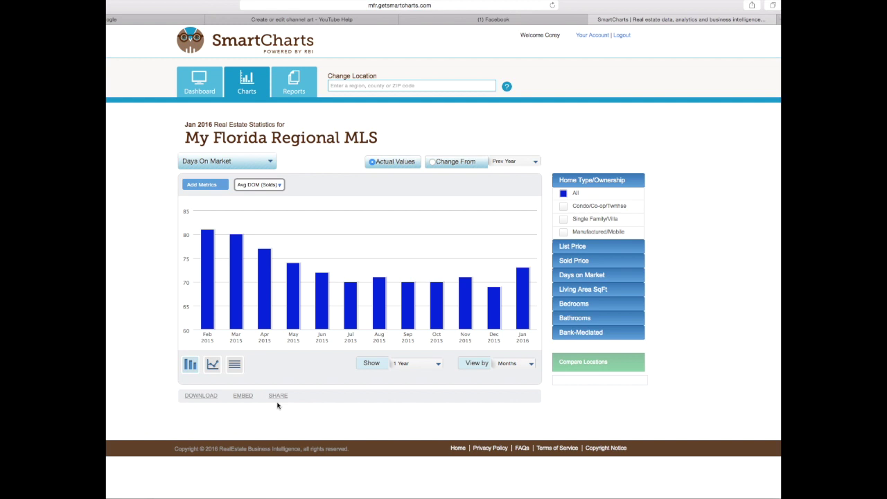
Step: Set the chart to show Six Months, viewed by Months
click(440, 369)
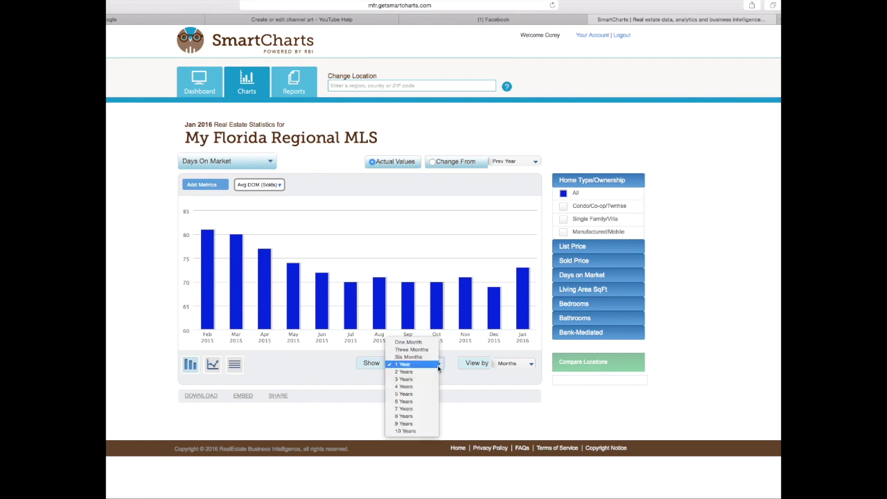
click(434, 357)
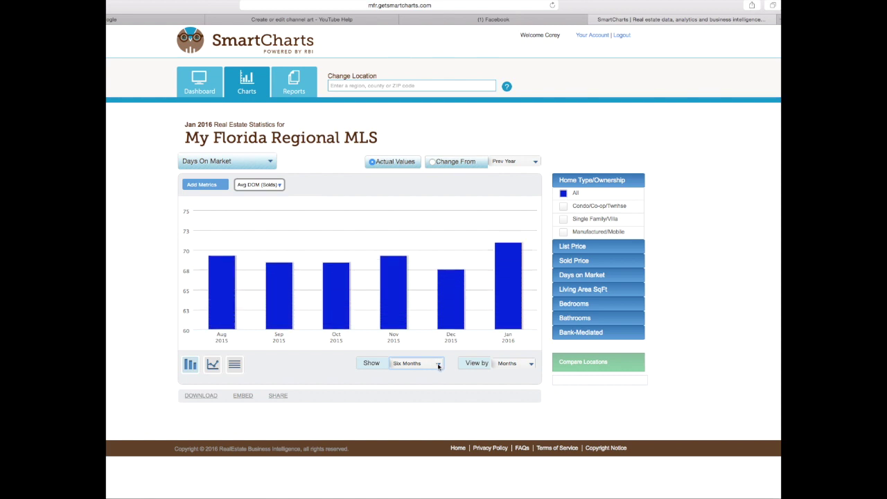
click(531, 365)
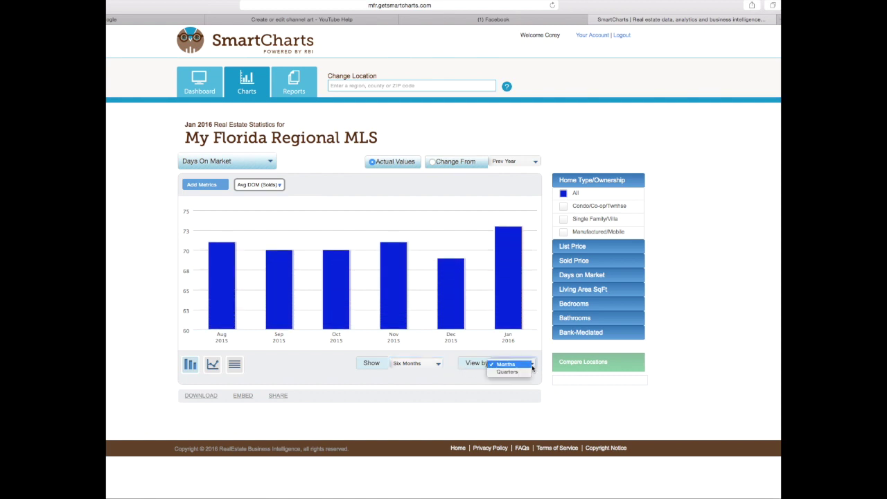
click(506, 364)
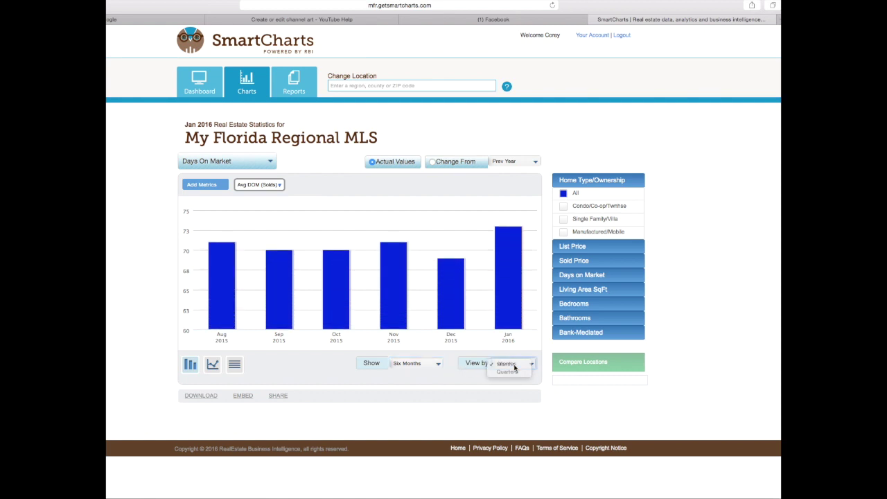
Step: Open the chart's shareable page in a new tab and browse the full sharing-services list
click(279, 396)
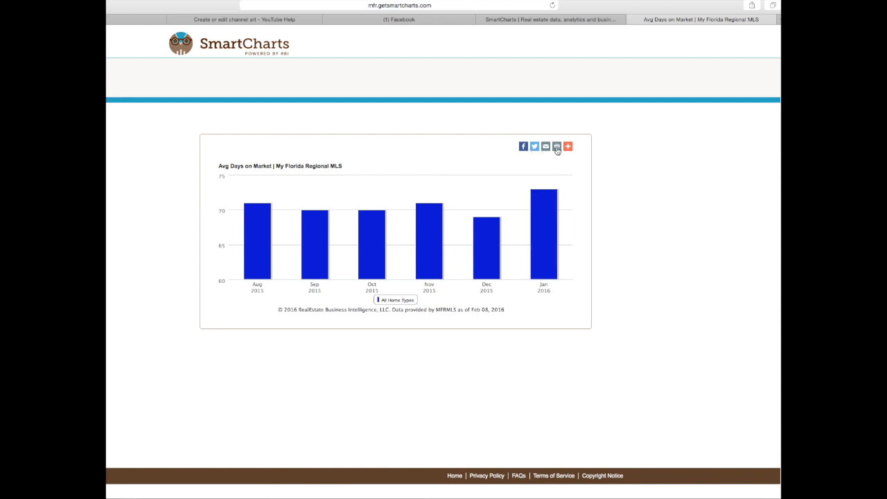
mouse_move(568, 146)
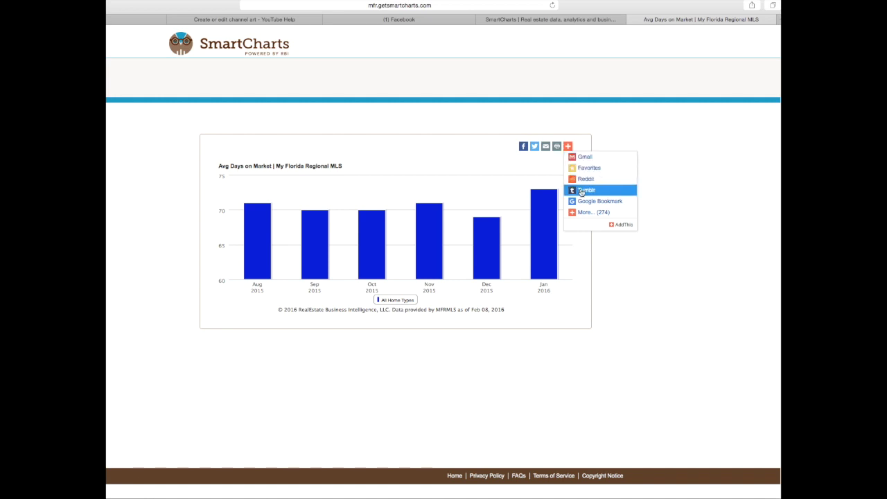
click(582, 214)
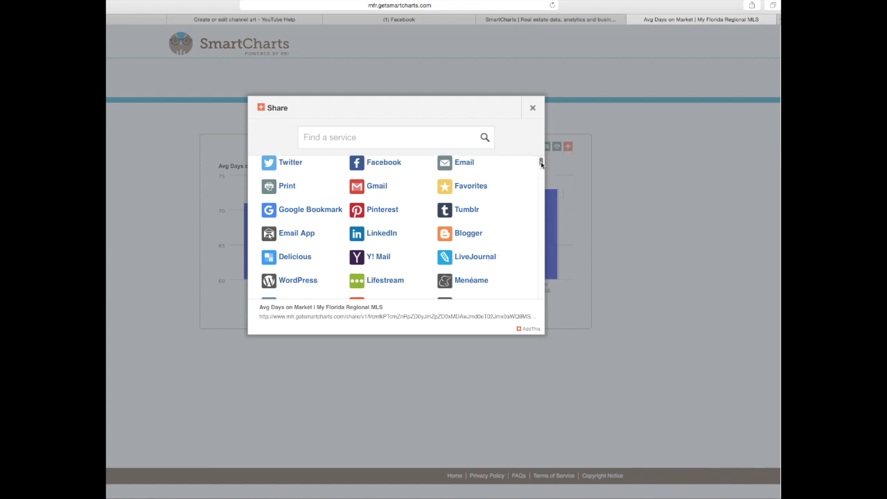
drag(541, 164, 538, 266)
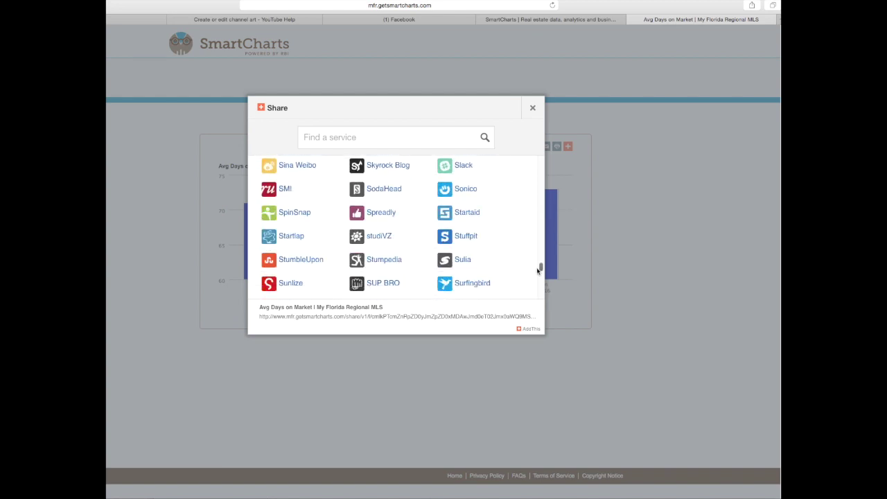
click(531, 108)
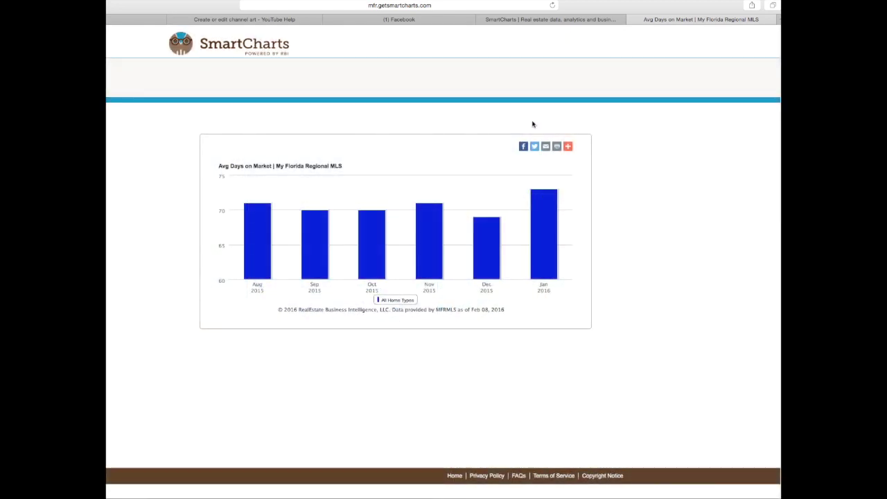
Step: Post the chart to Facebook with a January 2016 average days-on-market status ending in #MFRSmartCharts
click(523, 148)
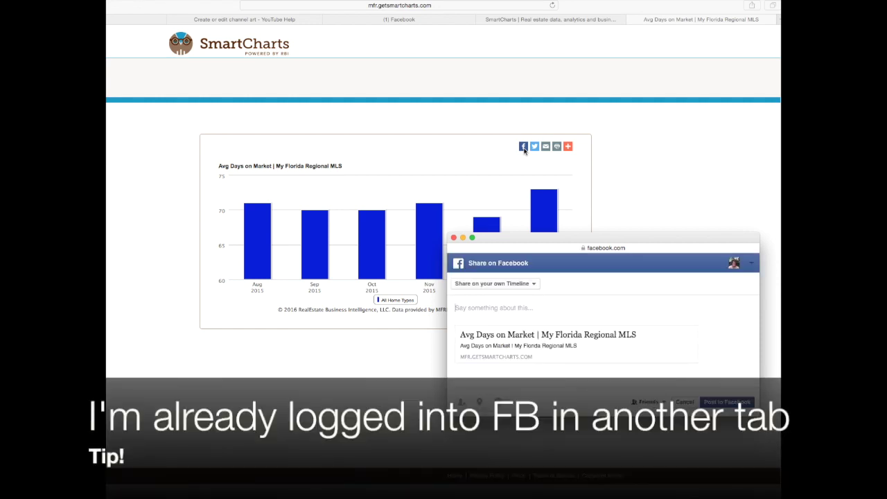
click(537, 308)
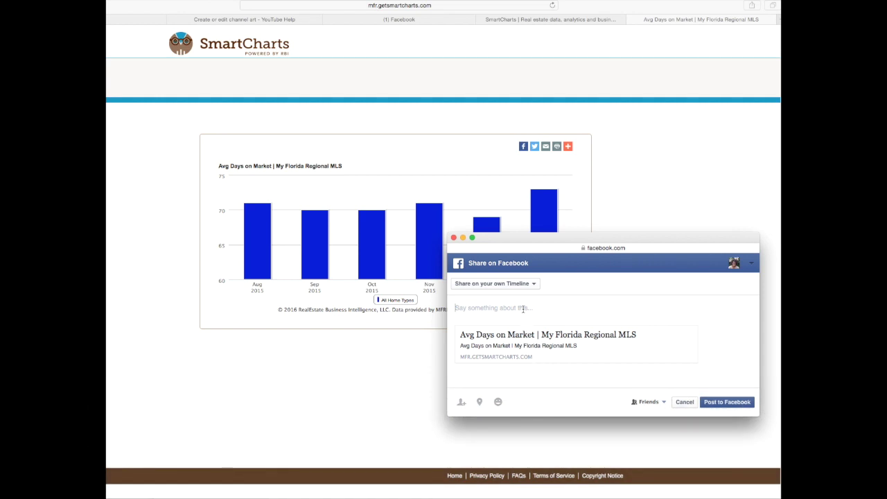
text(Aver)
text(age Days on Mar)
text(ket)
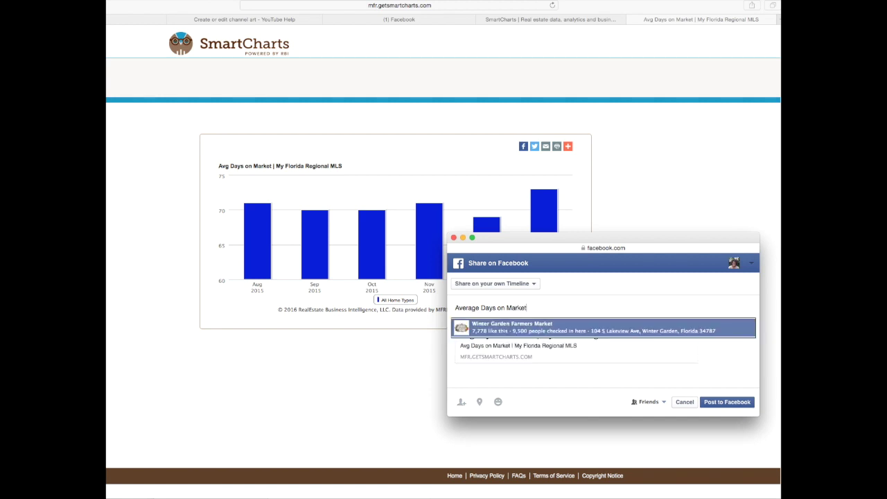
text( for Jan 2016)
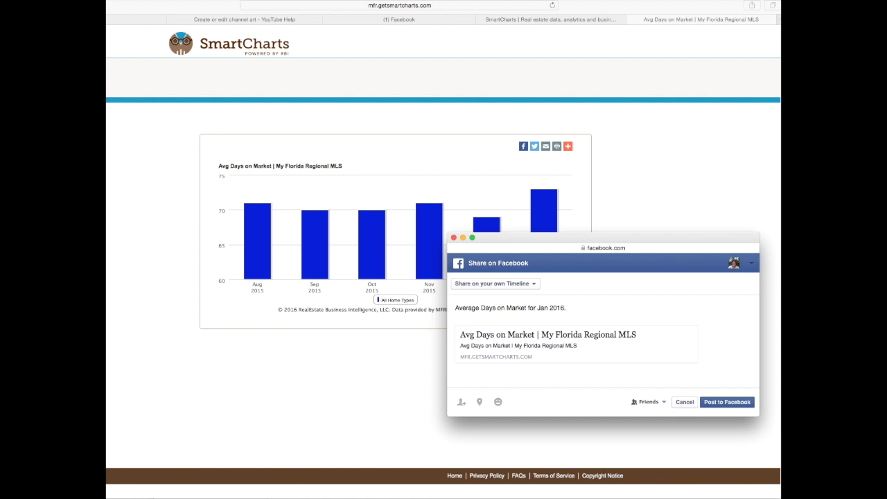
text(! Slightly )
text(higher t)
text(han )
text(last mo)
text(nth at 73 day)
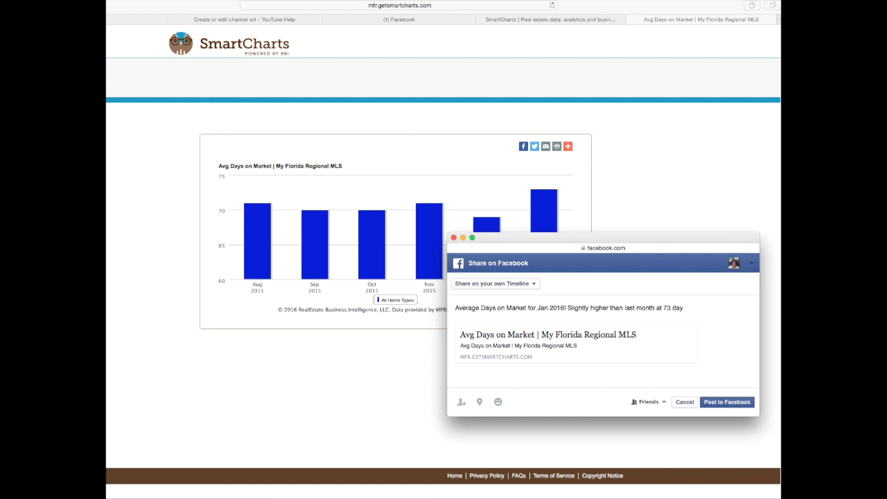
text(or the avera)
text(ge sold)
text( listing )
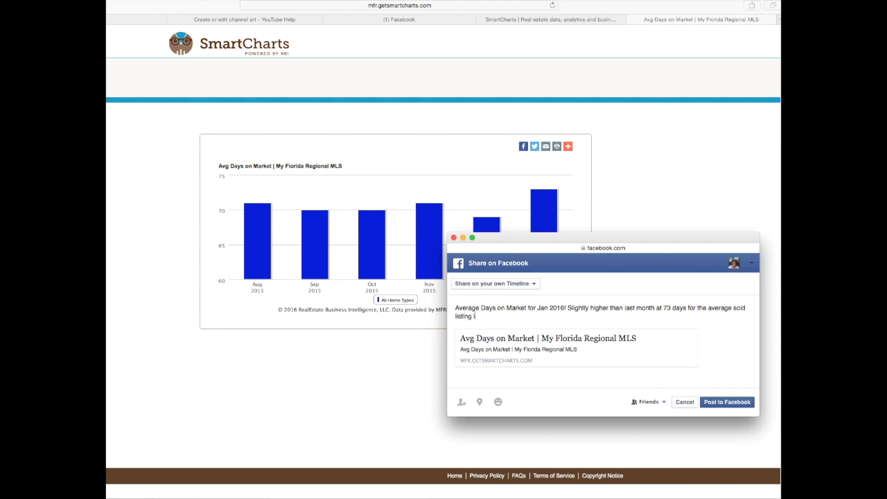
text(in the M)
text(FR territory!)
key(Return)
key(Return)
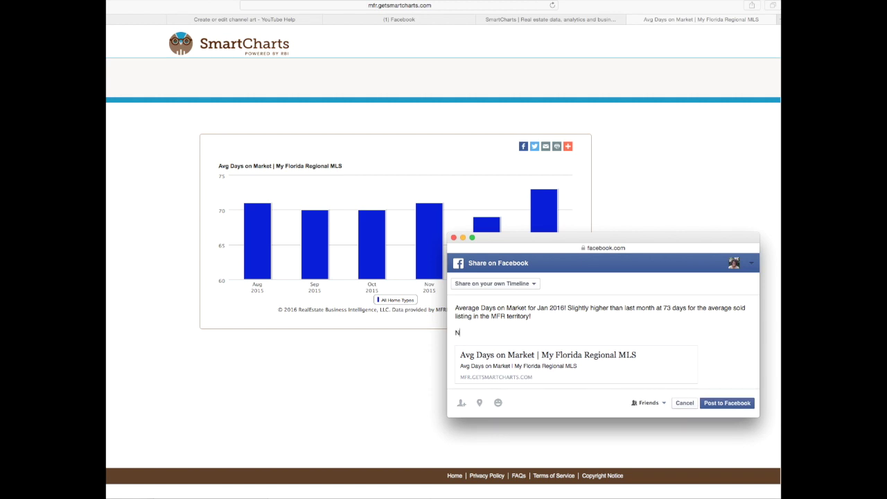
text(ow is a great t)
text(ime to buy! #)
text(M)
text(FRSm)
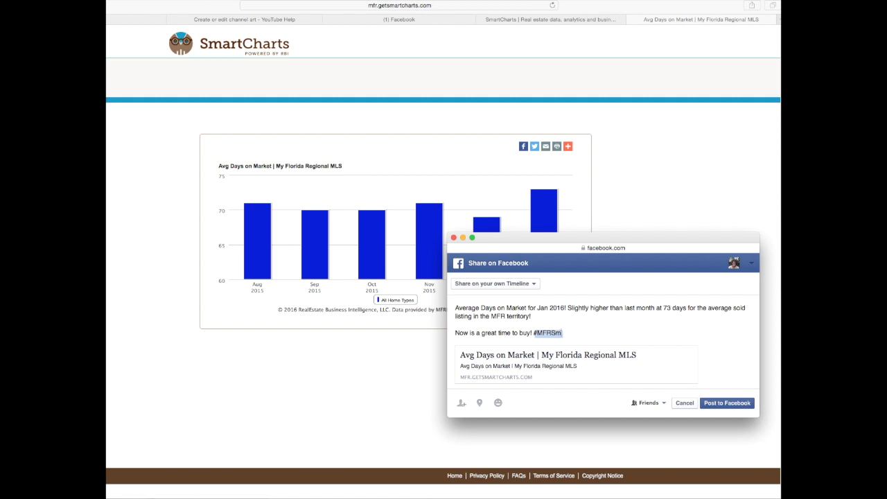
text(artChart)
text(s)
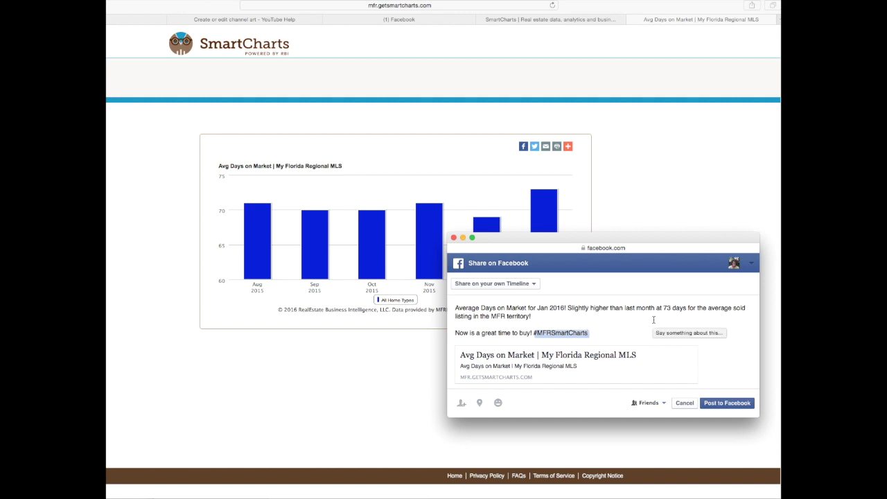
click(723, 407)
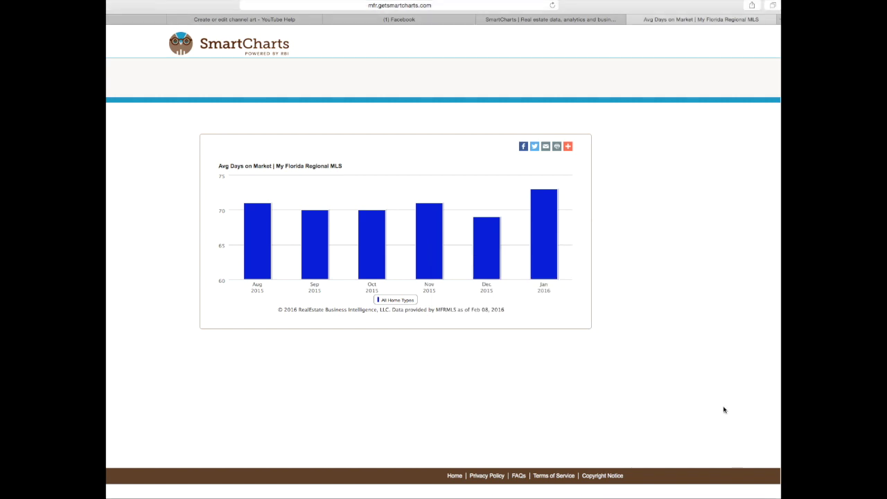
Step: Refresh Facebook's News Feed to confirm the chart post, then return to the SmartCharts tab
click(429, 21)
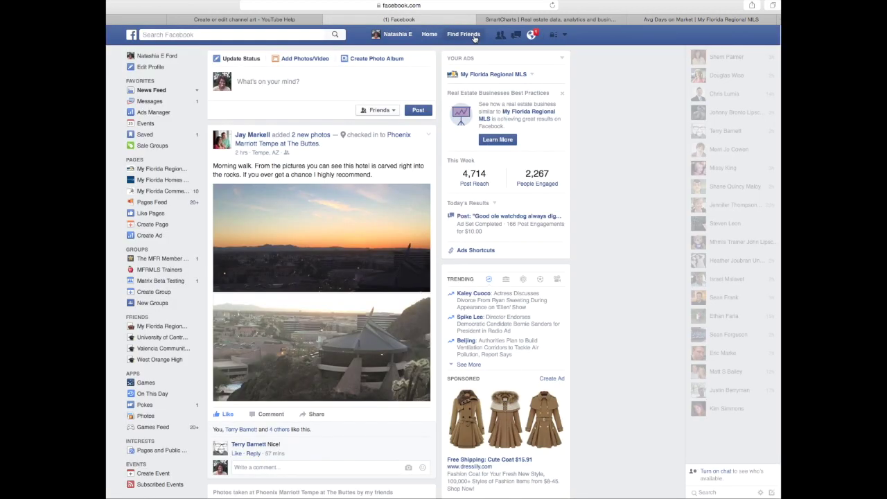
click(429, 35)
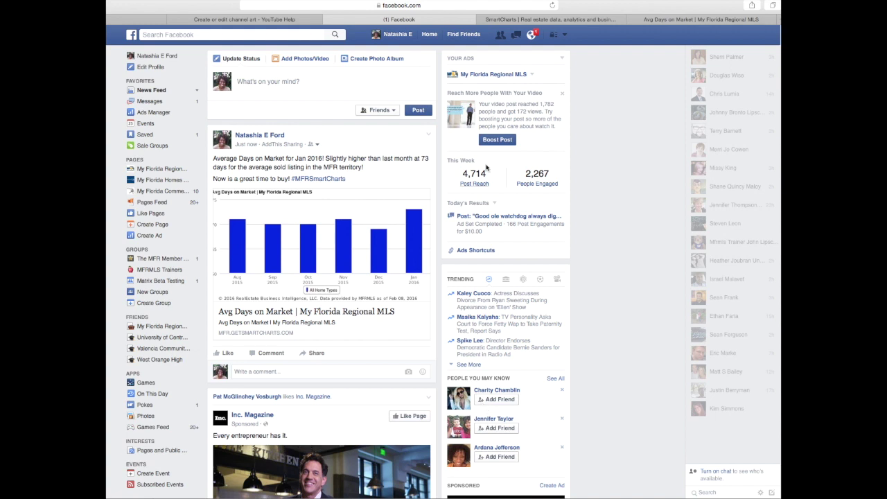
click(566, 20)
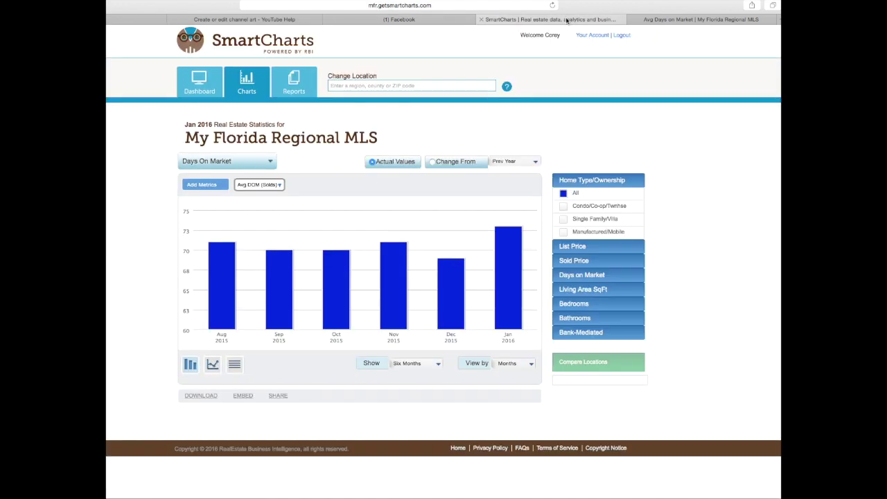